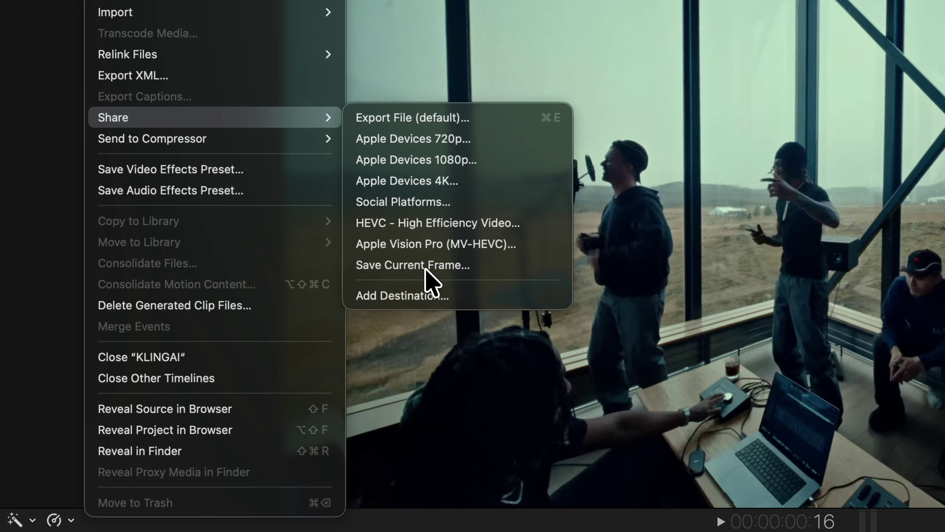
- Preview the Save Current Frame export, then select the second clip at the edit point
left_click(425, 266)
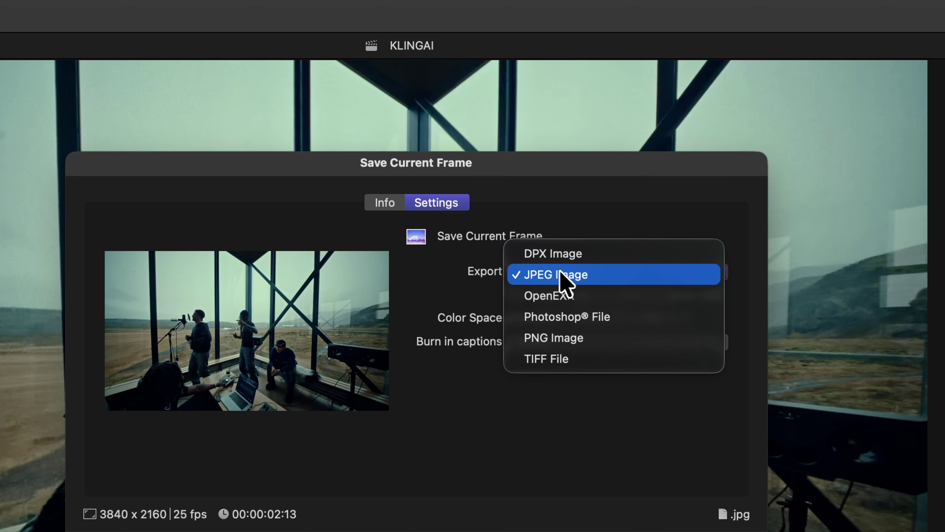
left_click(378, 209)
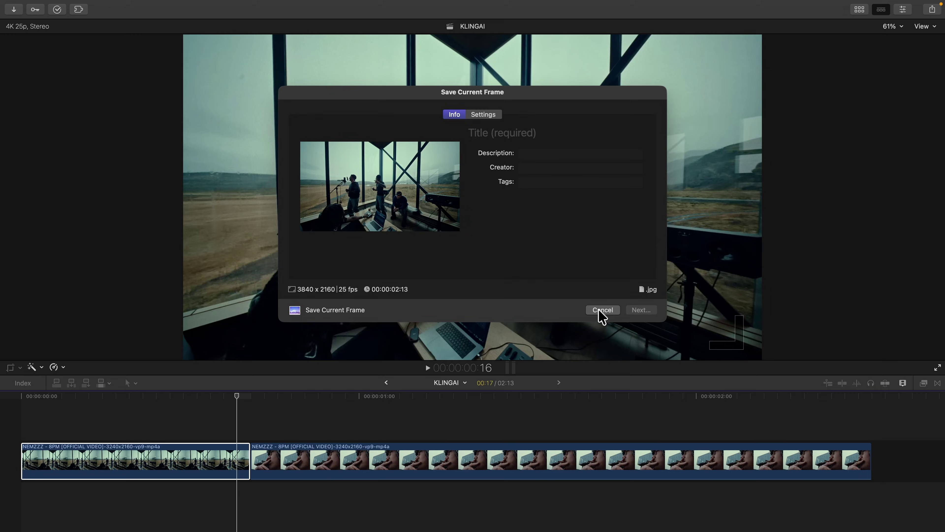
left_click(599, 313)
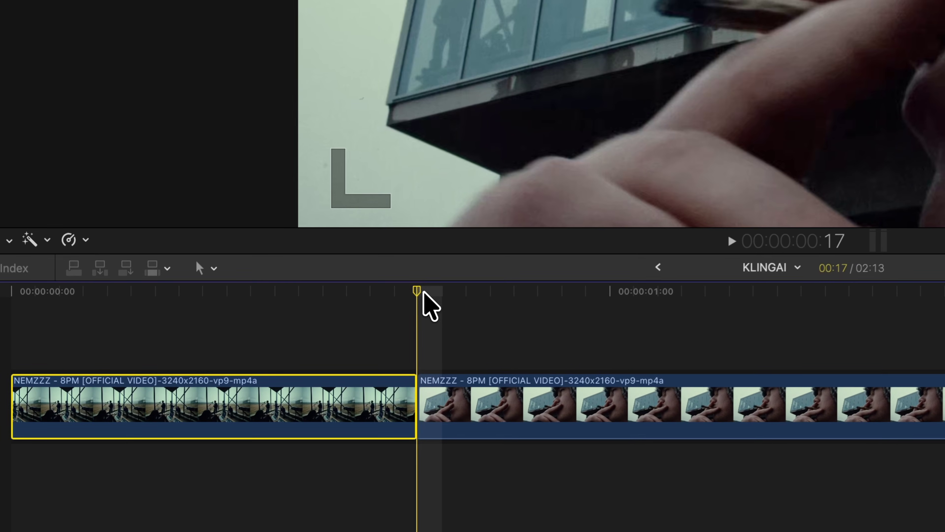
left_click(300, 458)
left_click(436, 417)
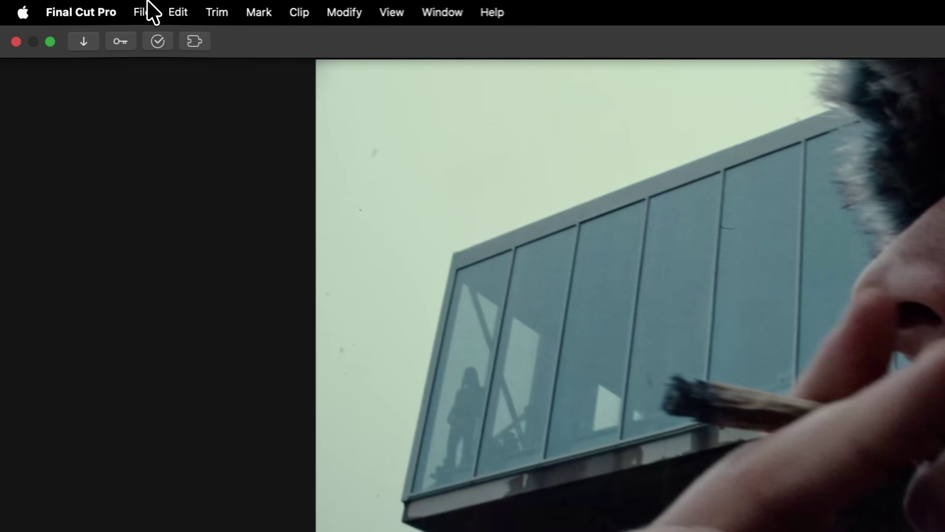
- Export the current frame via File > Share > Save Current Frame as a JPEG Image
left_click(147, 3)
mouse_move(201, 253)
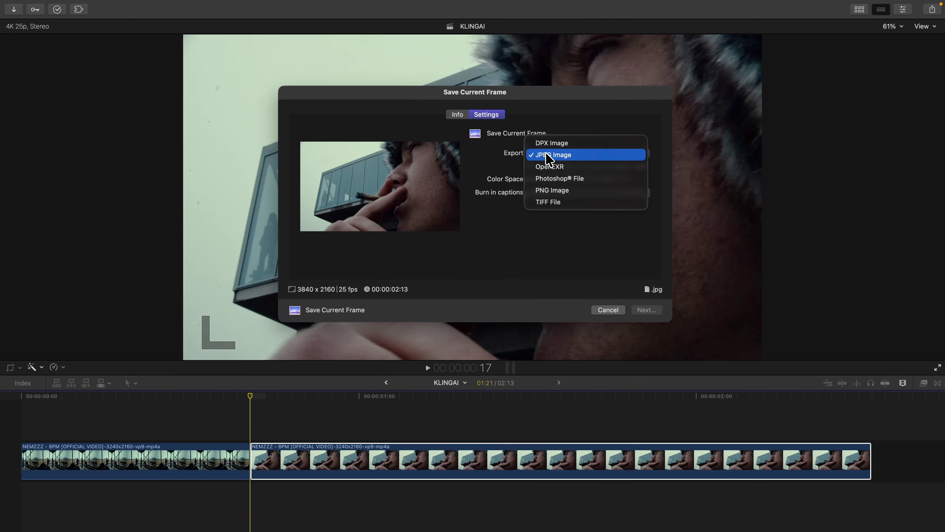
left_click(551, 155)
left_click(554, 158)
left_click(555, 156)
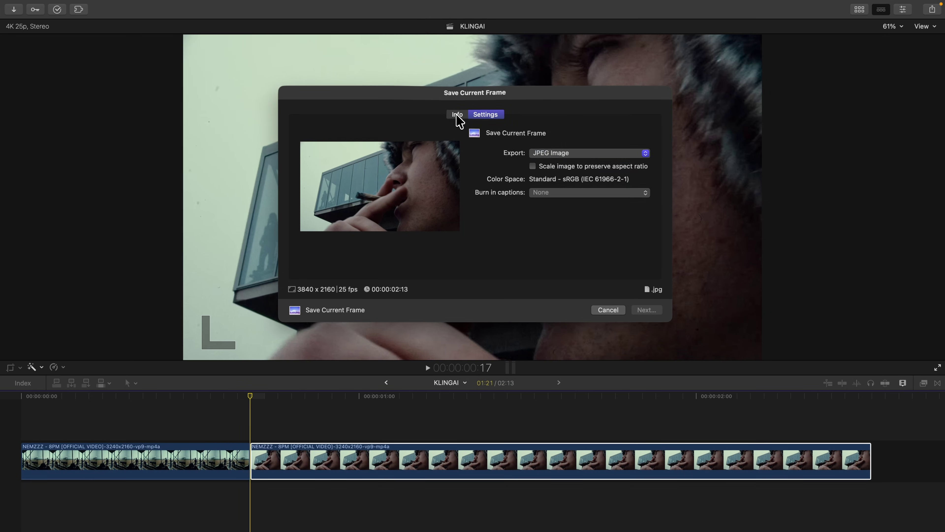
left_click(458, 116)
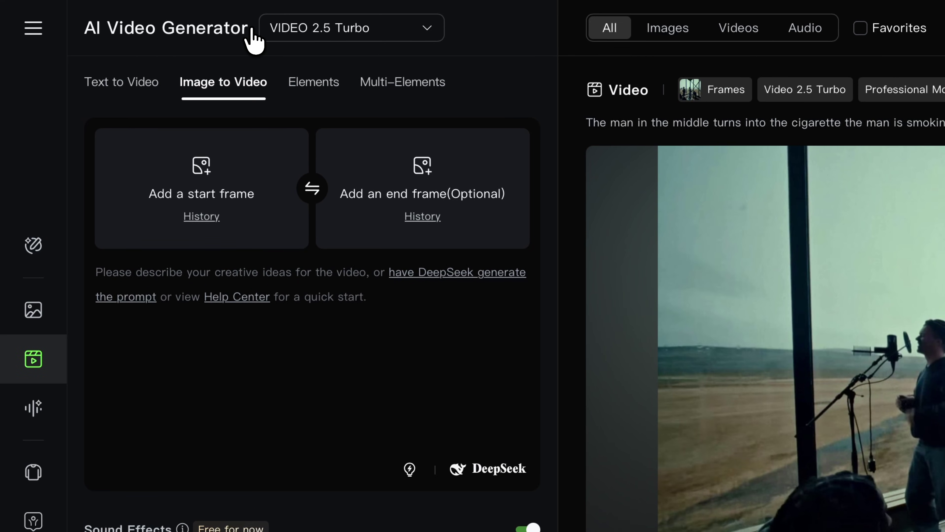
left_click(327, 30)
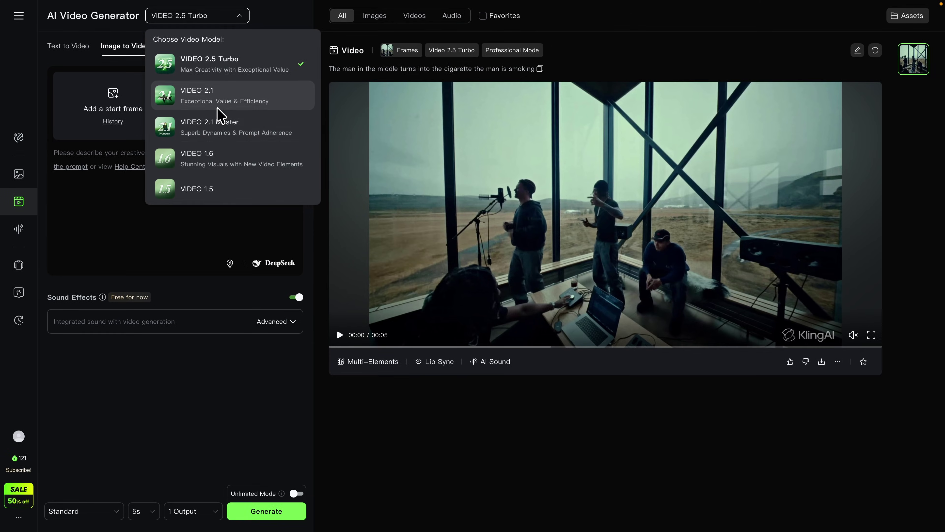
left_click(270, 52)
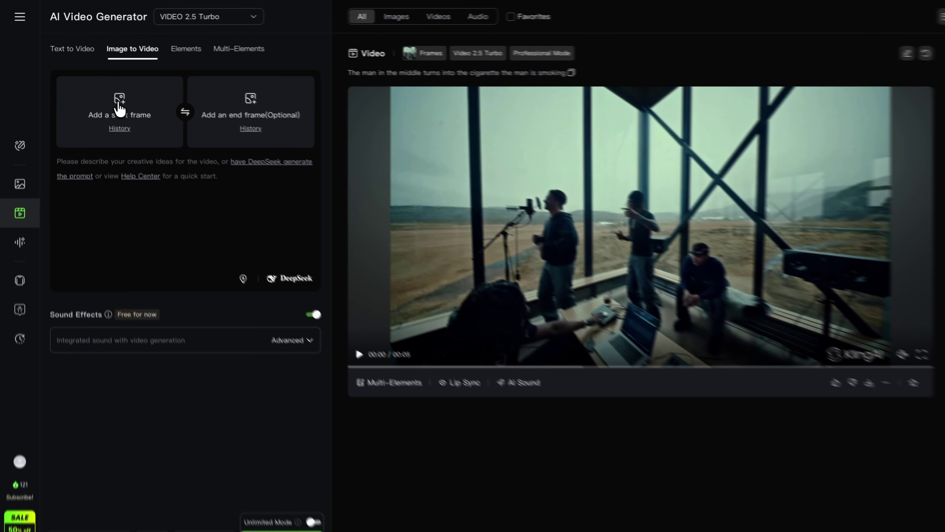
- Upload frame1.jpg as the Kling start frame
left_click(207, 188)
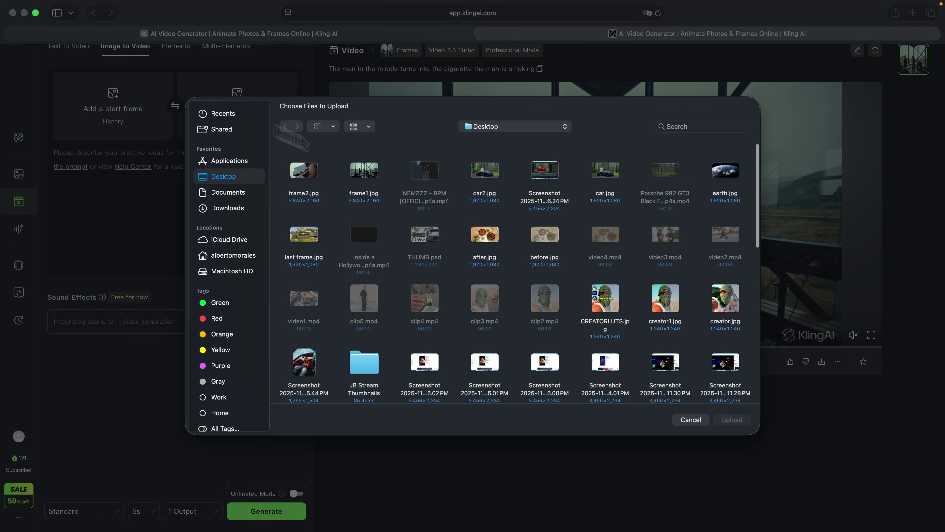
left_click(368, 185)
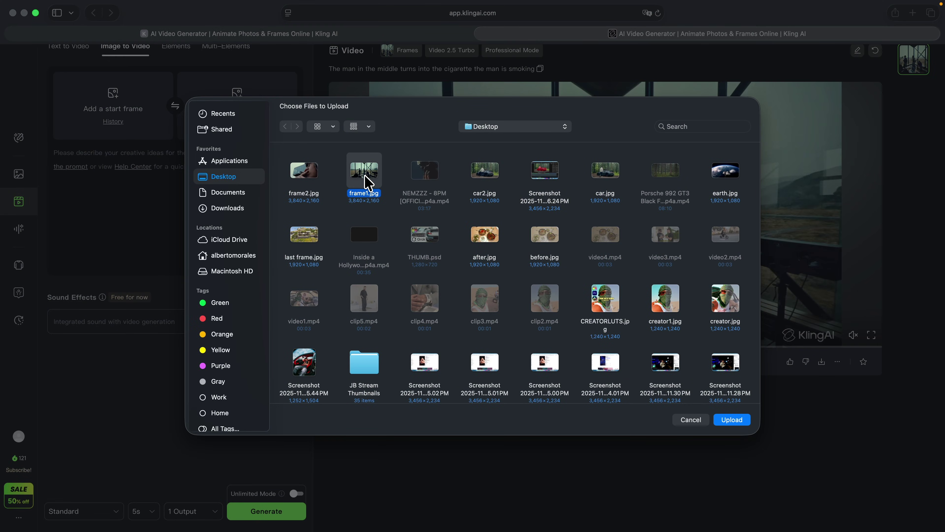
double_click(368, 183)
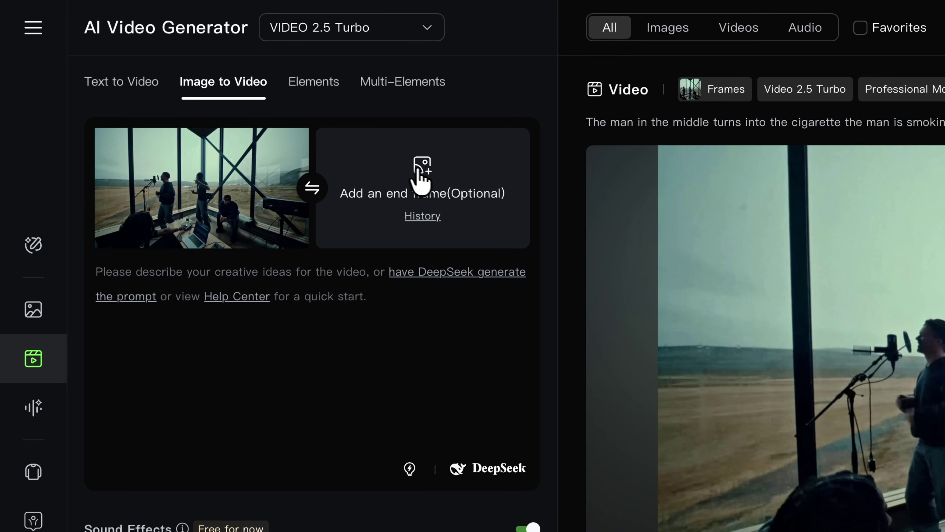
- Upload frame2.jpg as the Kling end frame
left_click(412, 221)
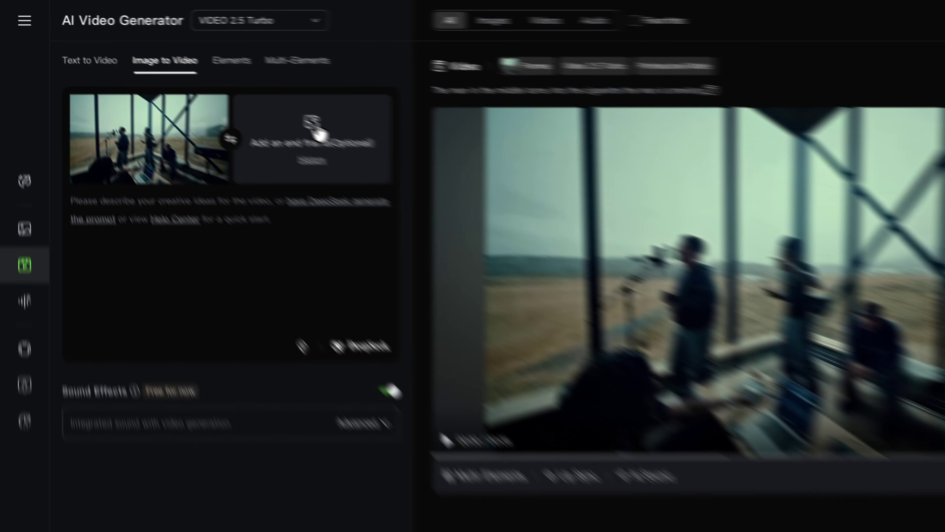
left_click(302, 171)
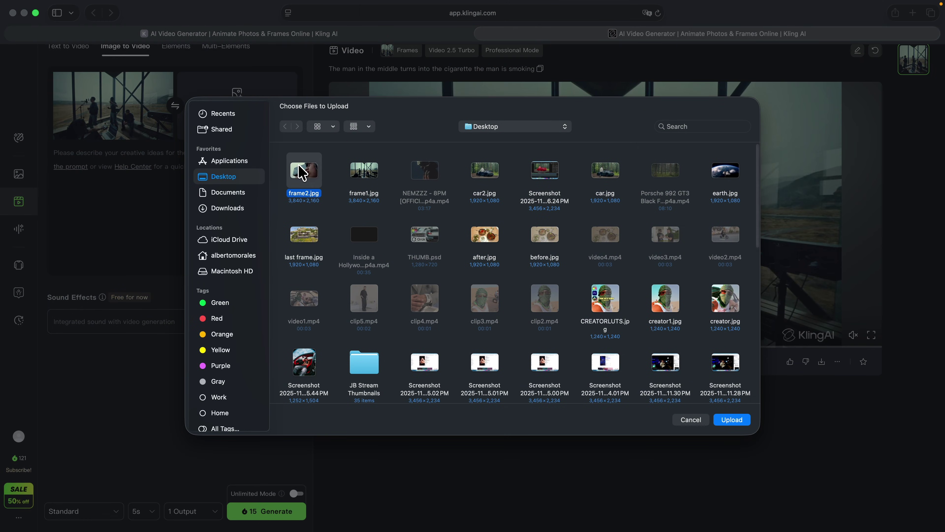
double_click(303, 172)
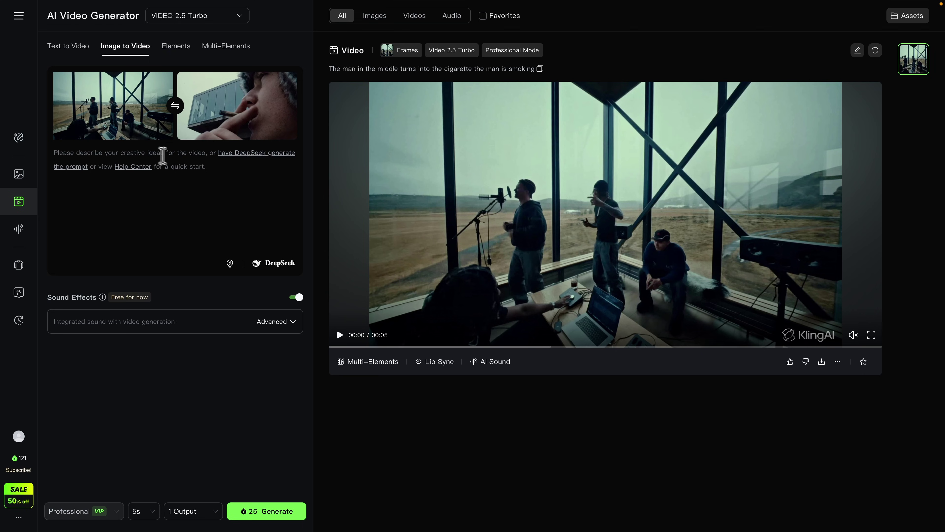
- Enter the prompt 'The man in the middle turns into the cigarette the man is holding'
left_click(376, 149)
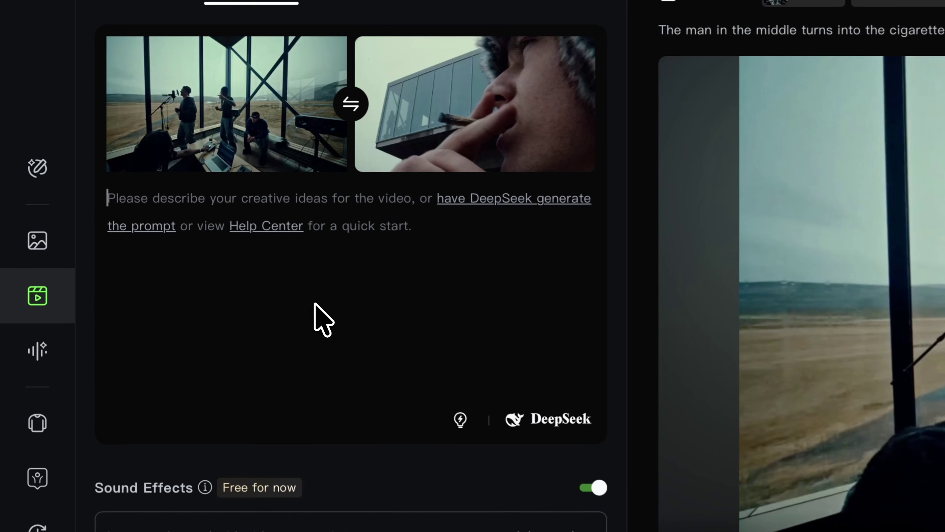
left_click(157, 206)
type("Th")
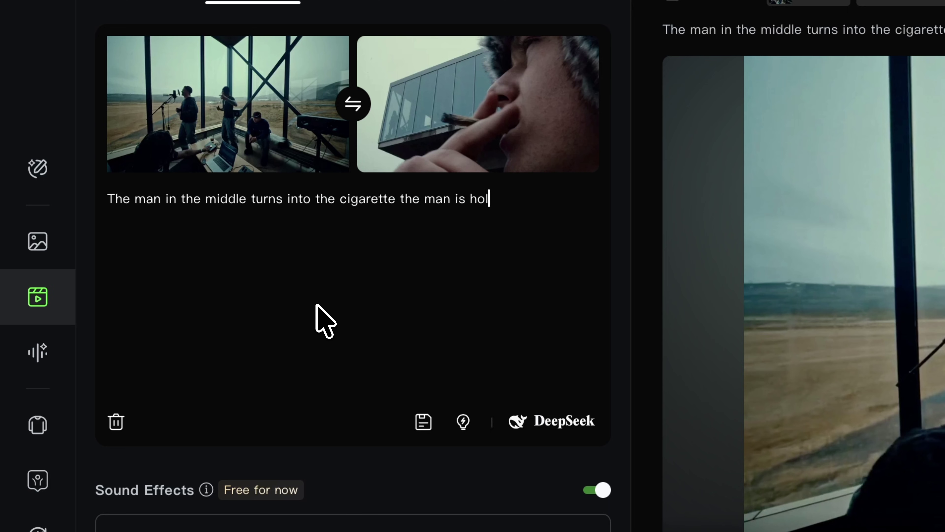
type("ding")
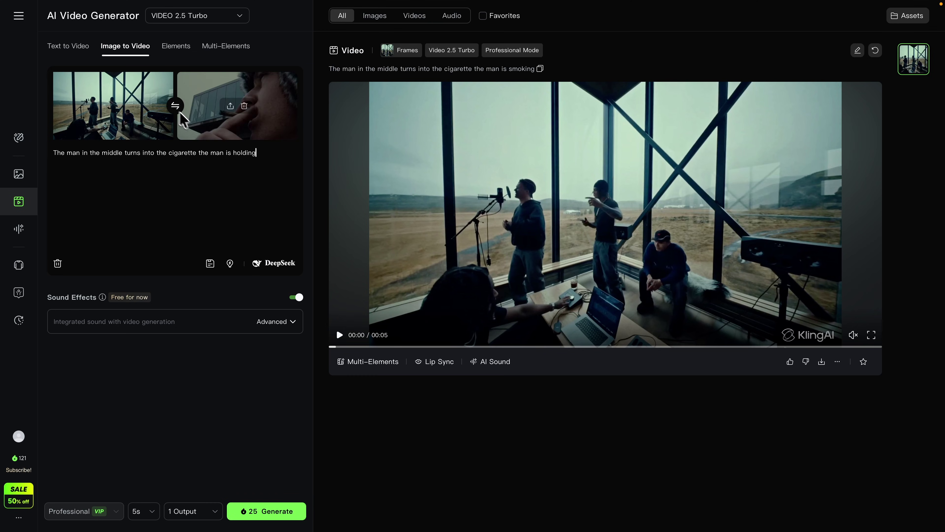
- Swap the start and end frames so the band scene comes first
left_click(175, 105)
left_click(175, 105)
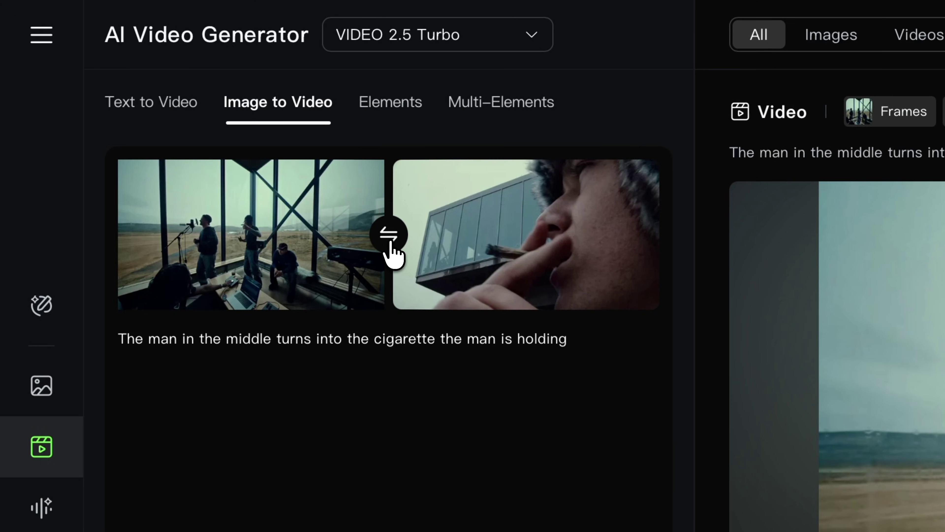
left_click(389, 242)
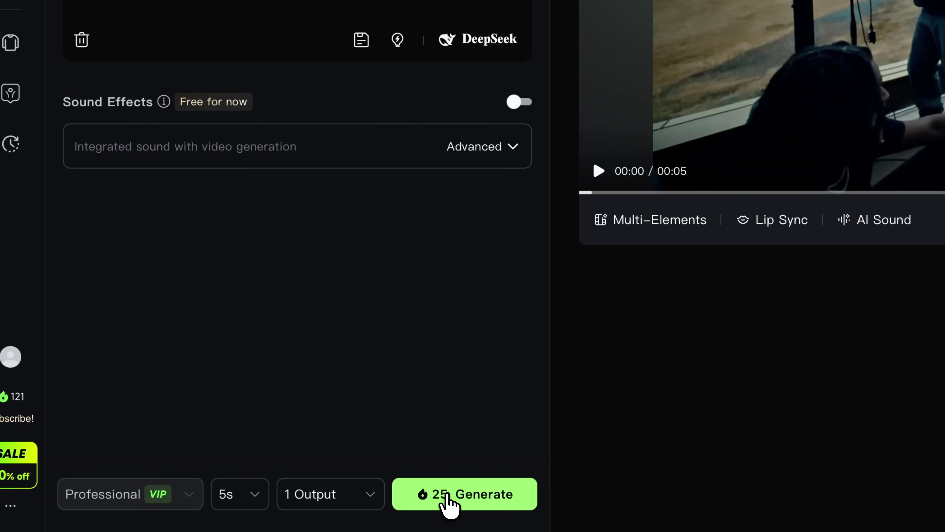
- Generate the 5-second Kling transition from both frames, play it, and download it as MP4
left_click(447, 495)
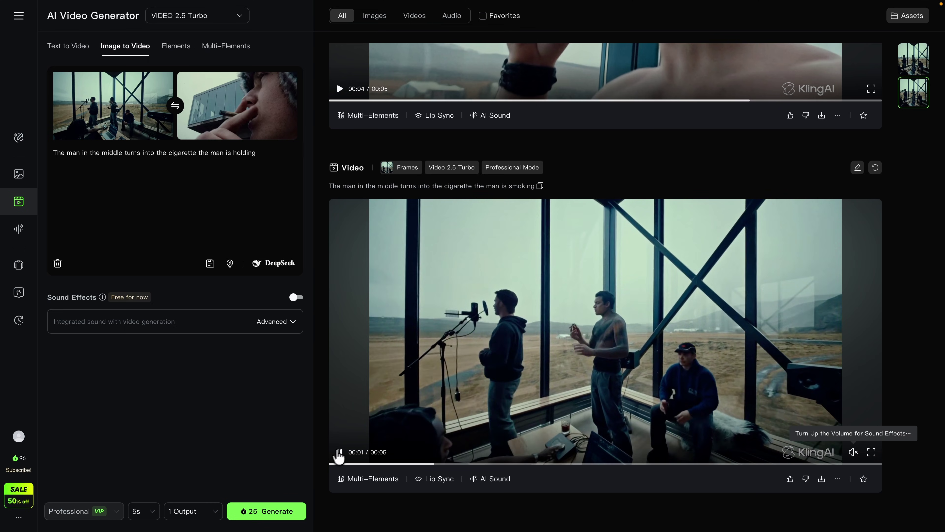
left_click(339, 451)
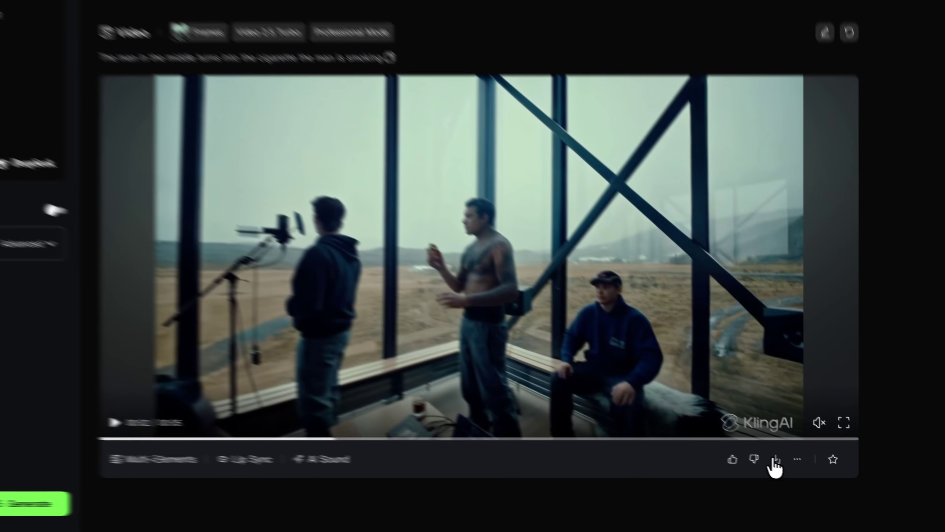
left_click(822, 479)
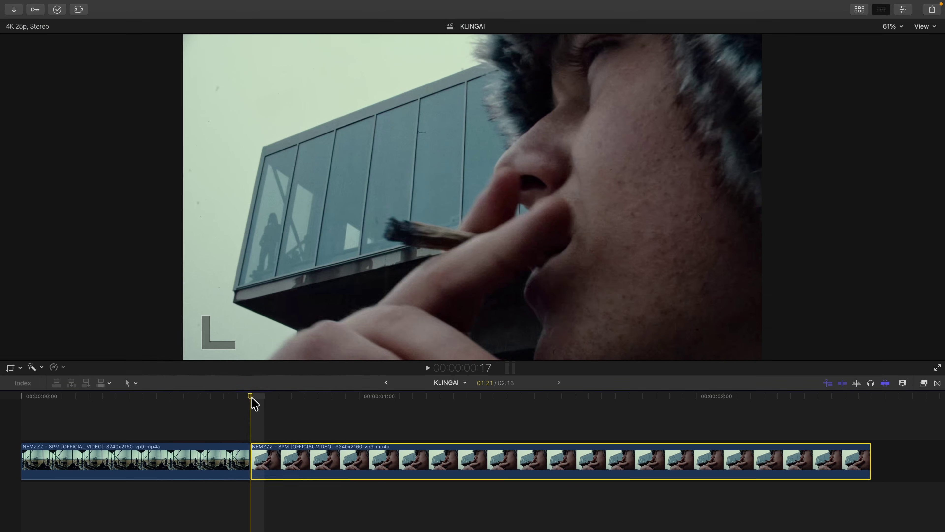
- Insert the Kling transition clip from the Browser into the storyline at the cut
mouse_move(253, 394)
left_mouse_down()
mouse_move(99, 393)
mouse_move(249, 395)
left_mouse_up()
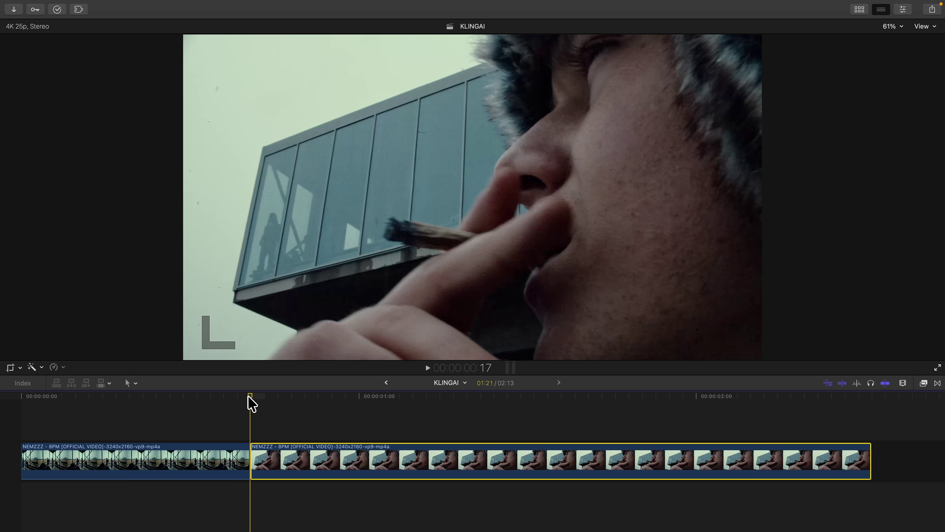
left_click(858, 13)
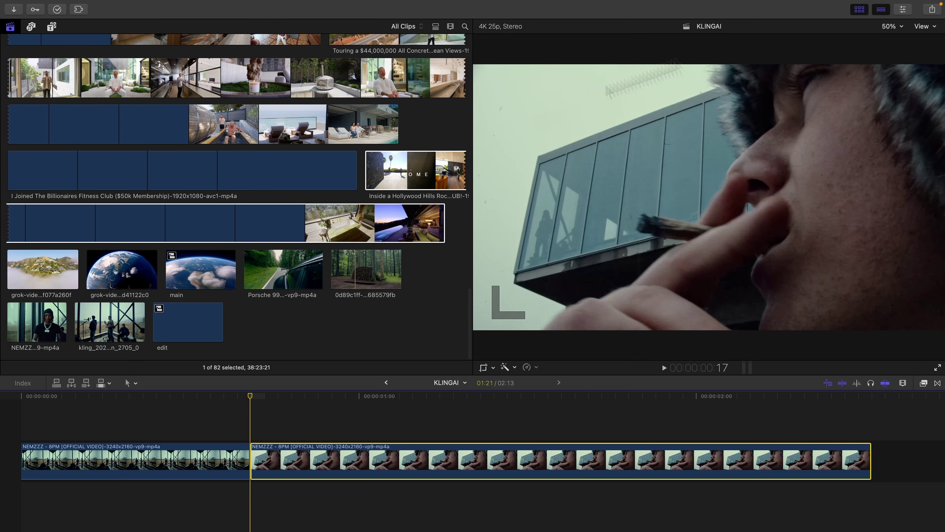
left_click(111, 324)
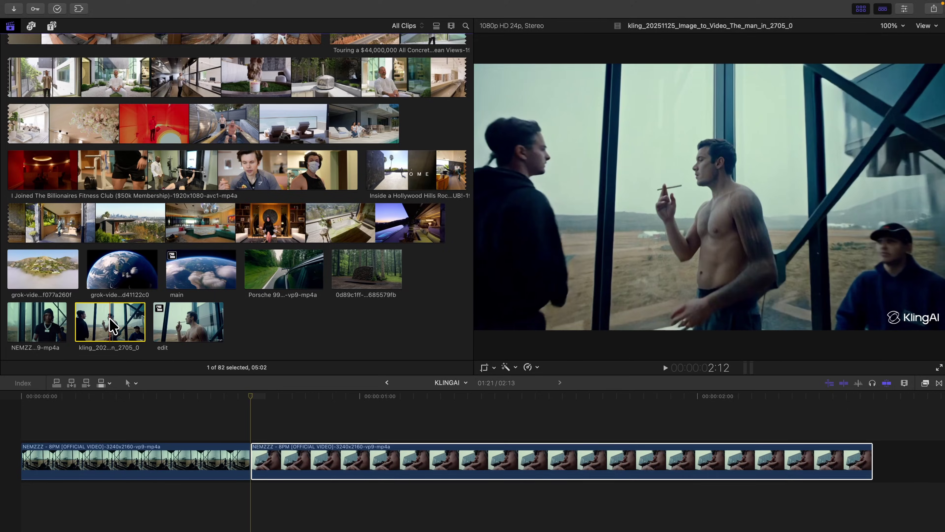
left_click_drag(111, 324, 254, 443)
left_click_drag(381, 409, 380, 430)
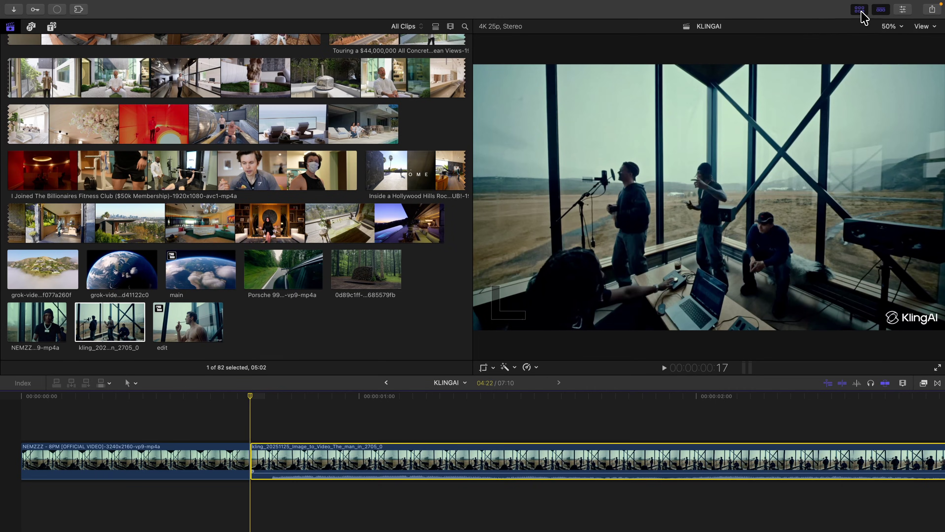
- Review the whole edit and combine all clips into a compound clip named 'group'
left_click(860, 9)
key("shift+z")
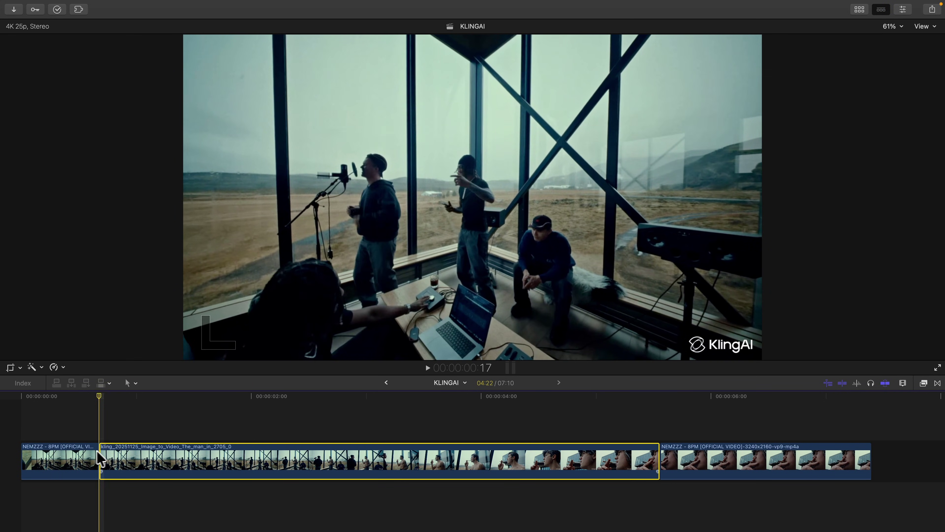
key("space")
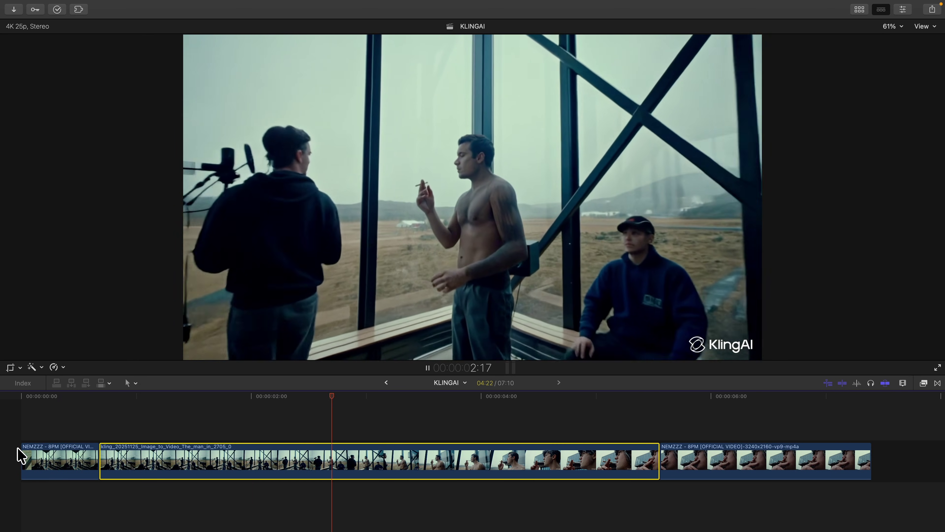
scroll(20, 455, "right", 2)
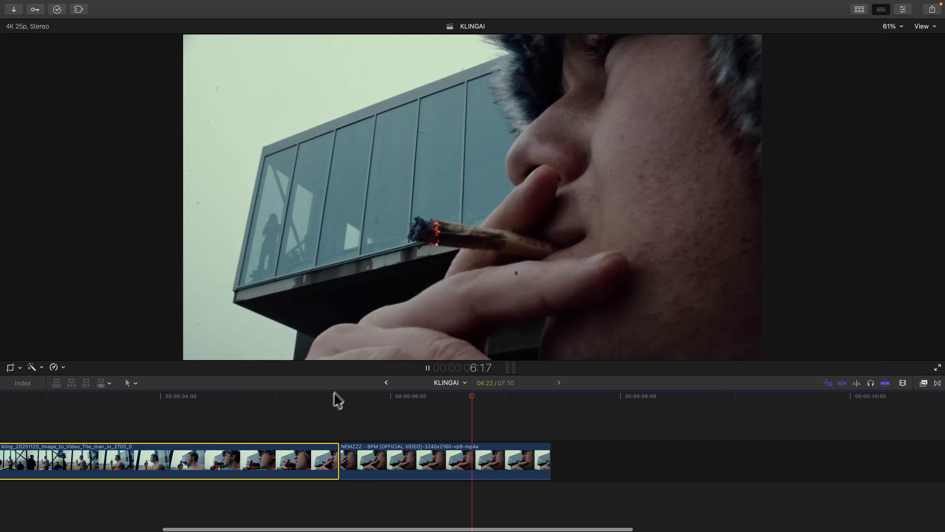
key("shift+z")
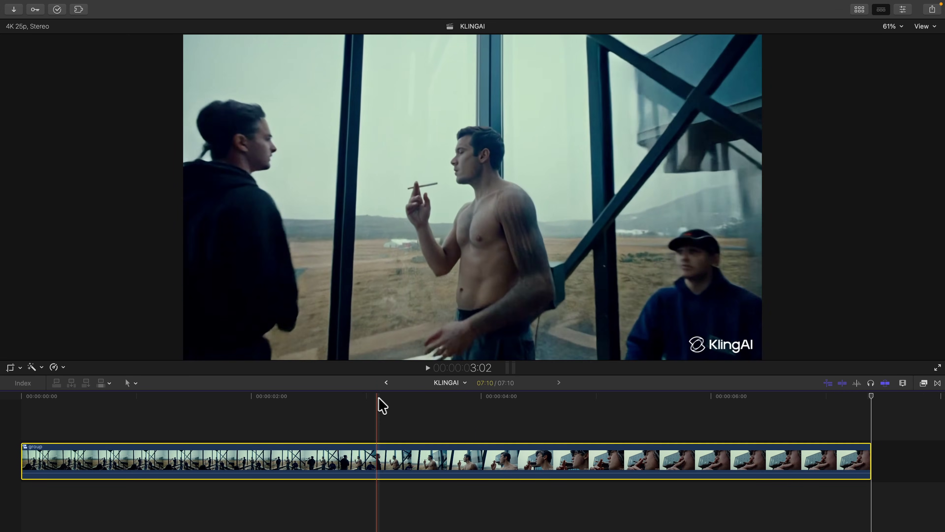
- Apply the Custom LUT effect from the Effects browser to the 'group' clip
left_click(220, 401)
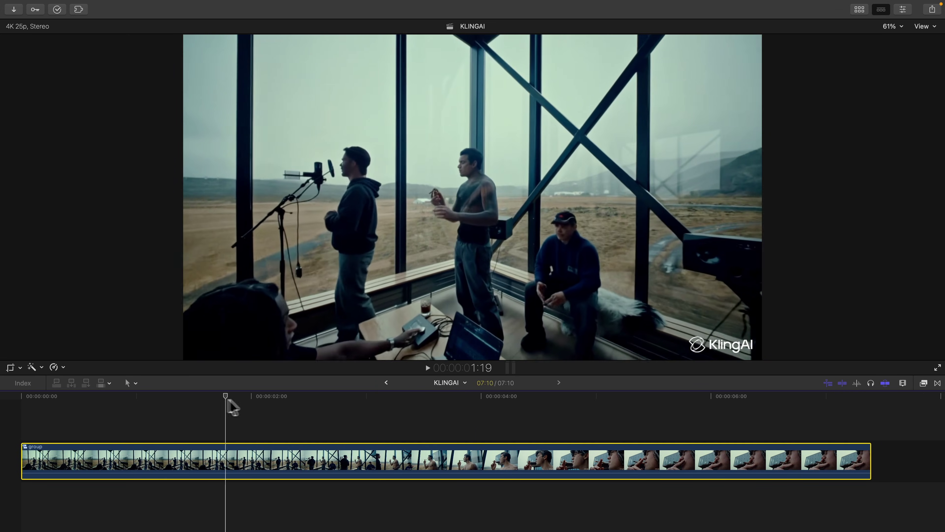
left_click(923, 383)
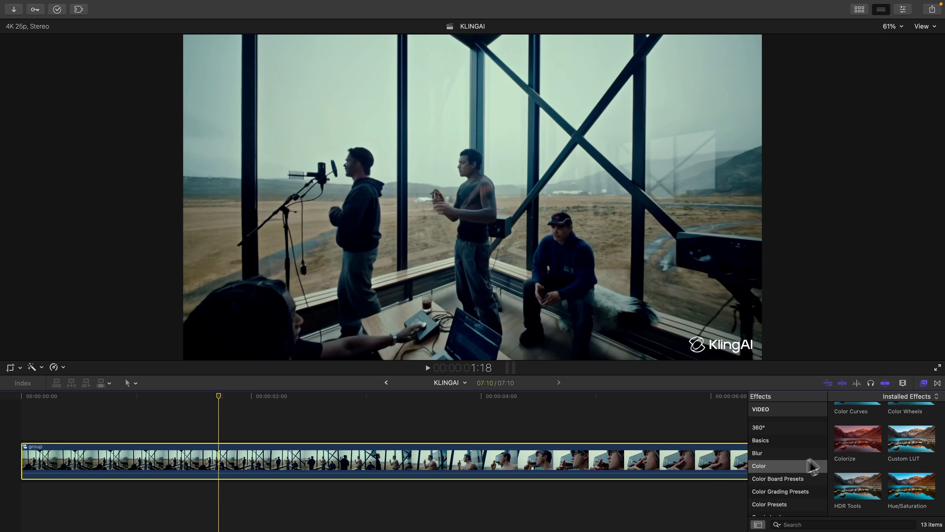
left_click_drag(872, 459, 595, 462)
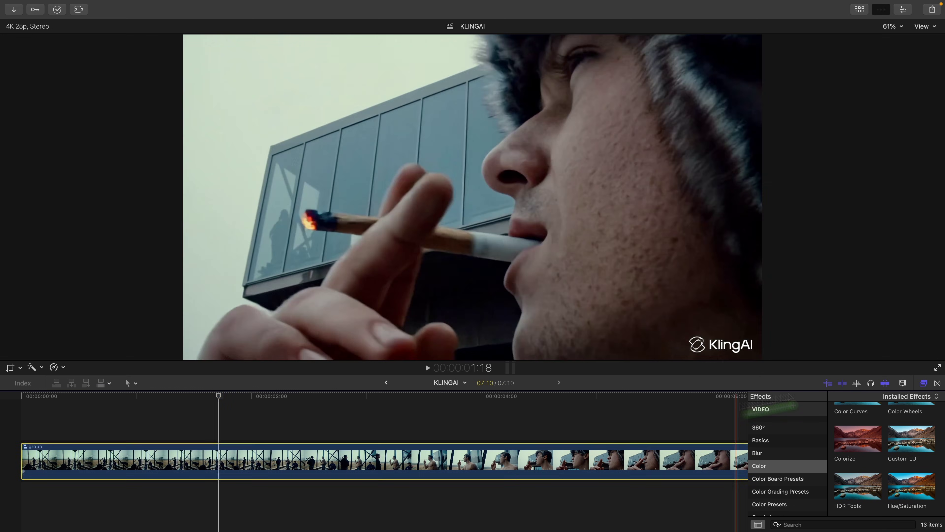
left_click(937, 382)
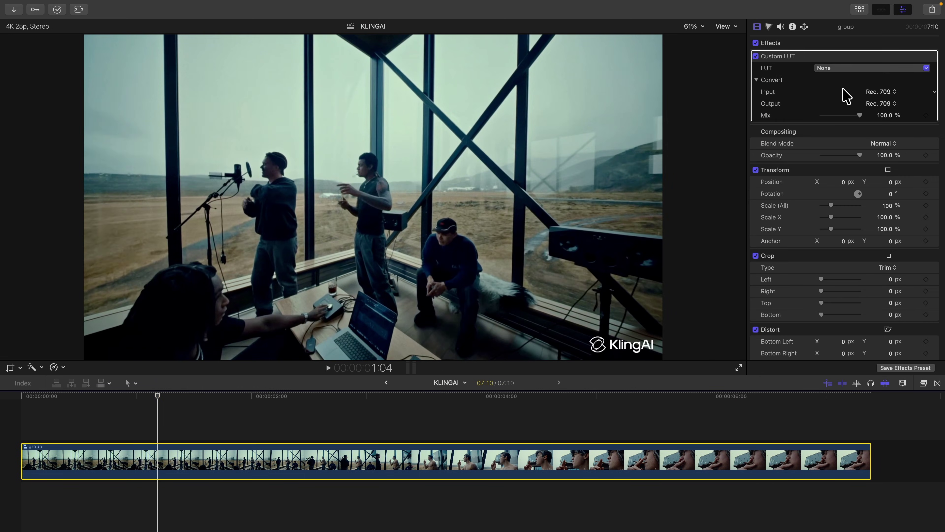
- Set the Custom LUT to CreatorLooks-012 and adjust its mix amount
left_click(830, 68)
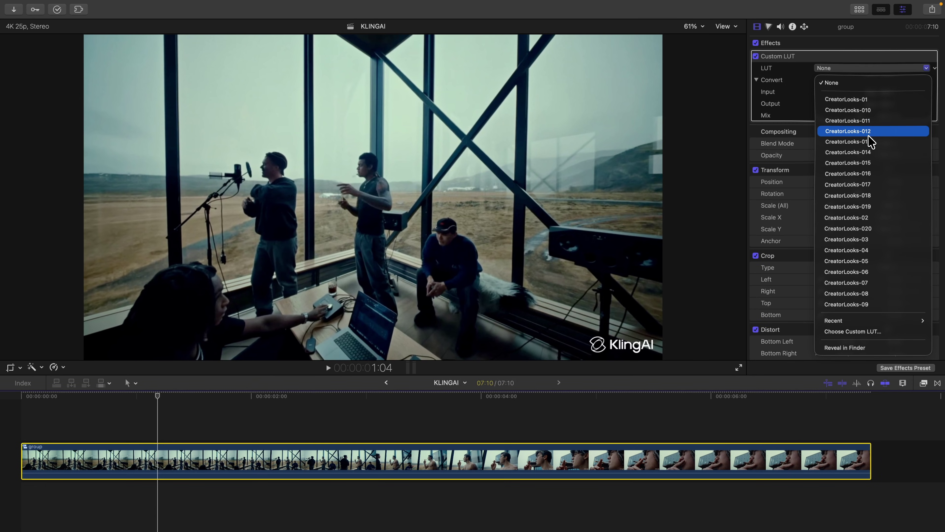
key("Escape")
left_click(863, 69)
left_click(860, 70)
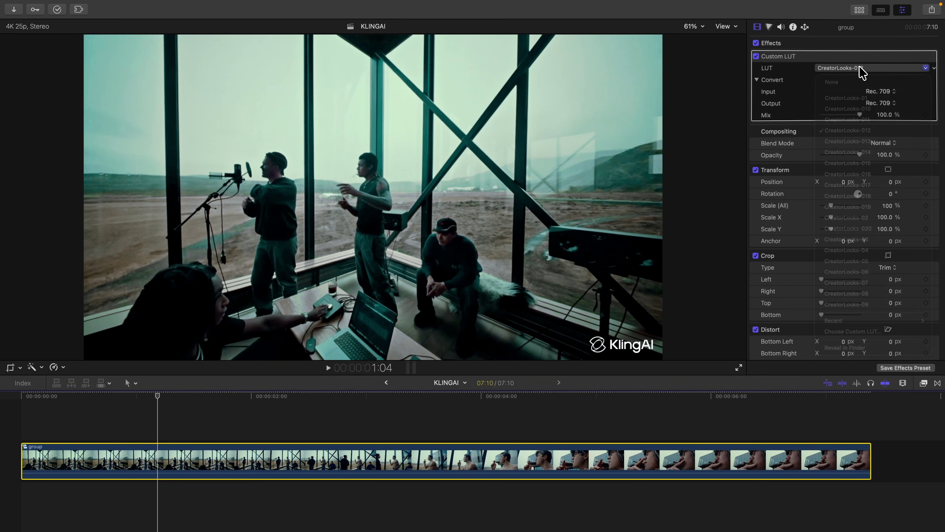
left_click_drag(859, 116, 851, 118)
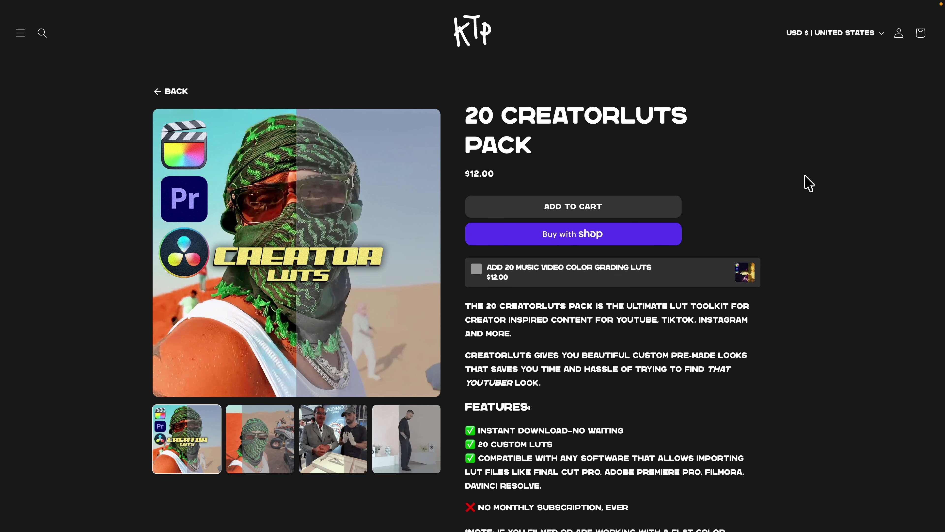
- Scroll through the 20 CreatorLuts Pack page showing its $12.00 price and 20 custom LUTs
scroll(807, 182, "down", 8)
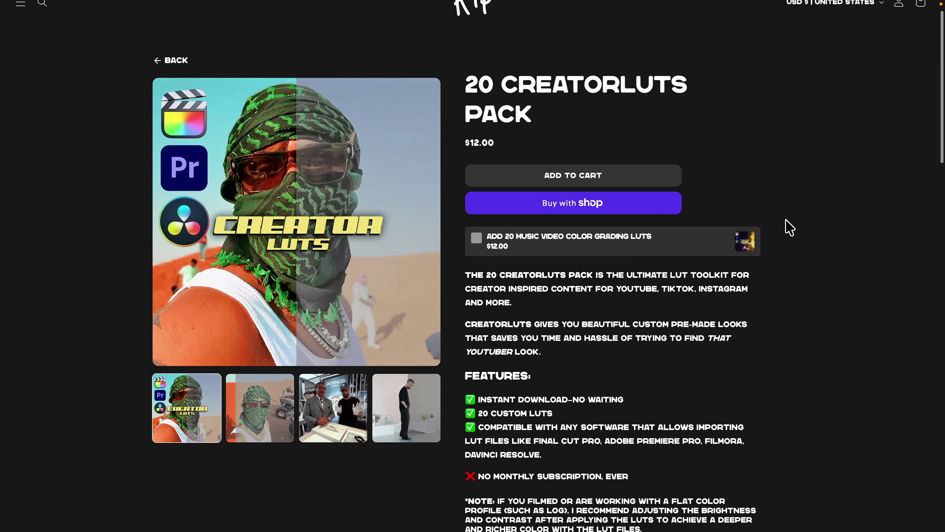
scroll(786, 221, "up", 1)
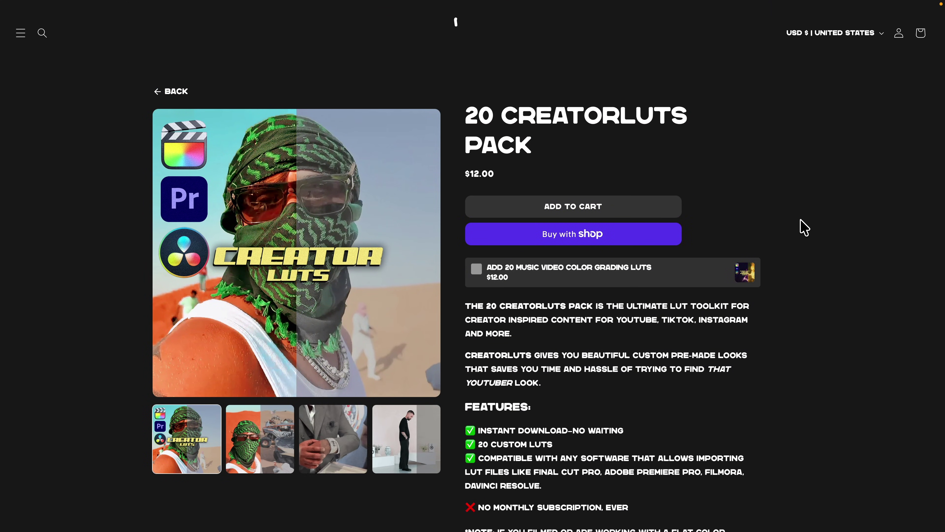